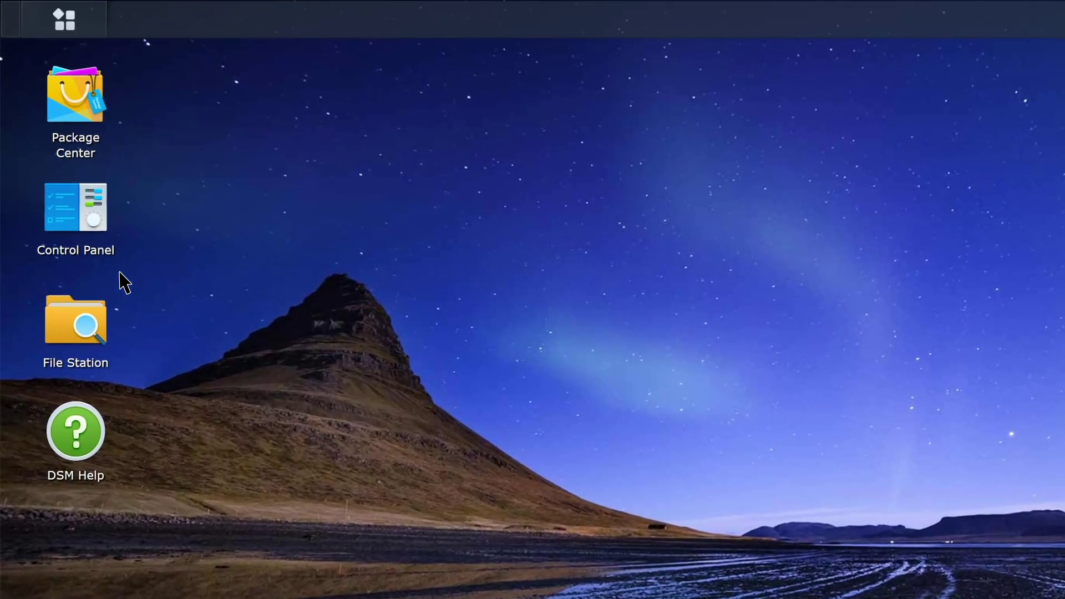
Set and confirm a new strong password for the bottom user account in Control Panel > User
left_click(87, 212)
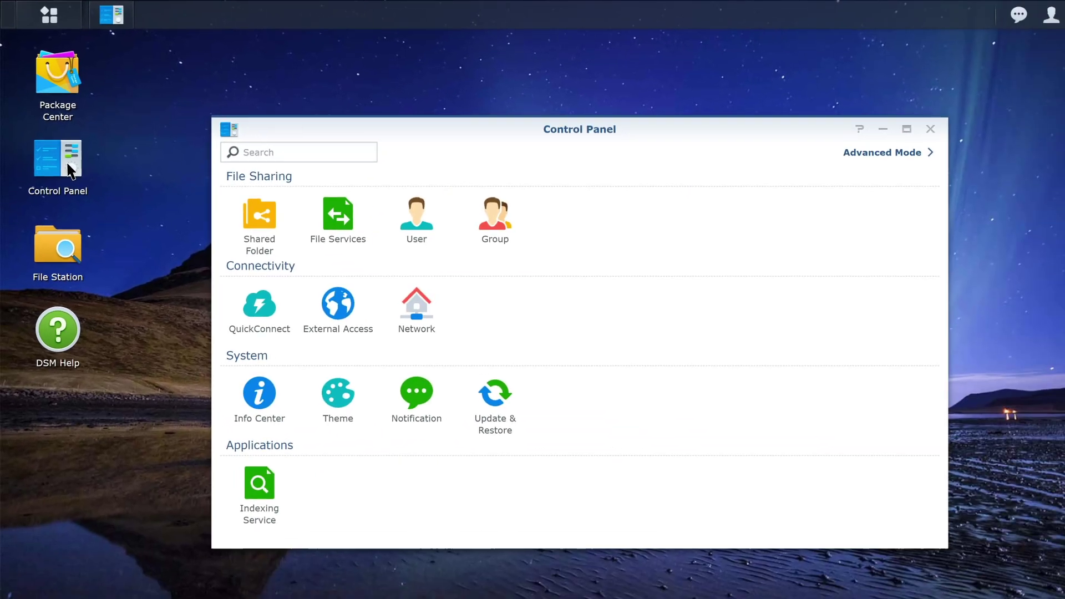
left_click(416, 220)
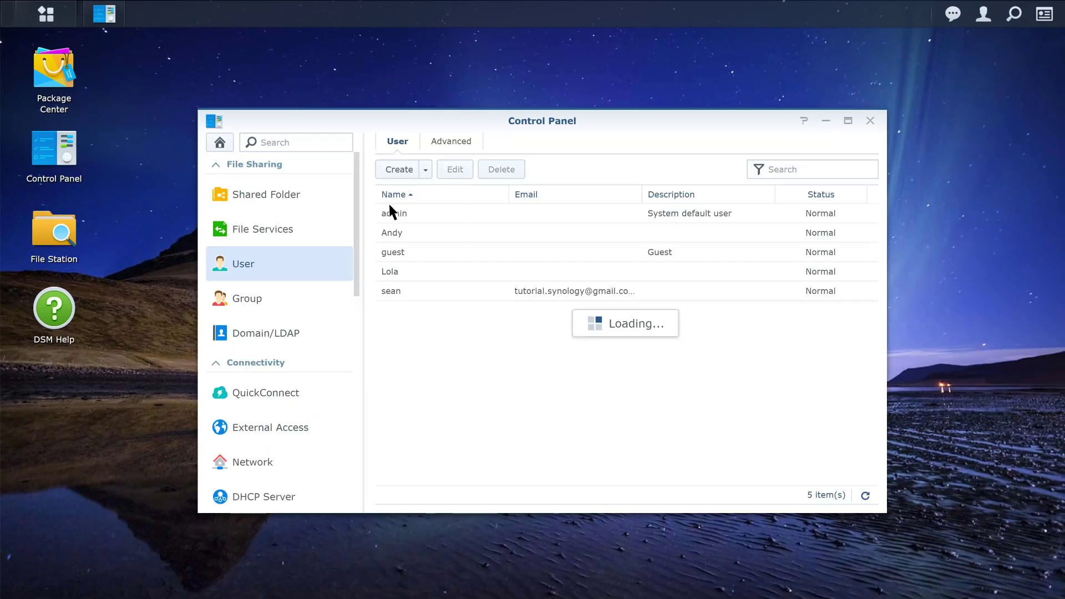
left_click(451, 290)
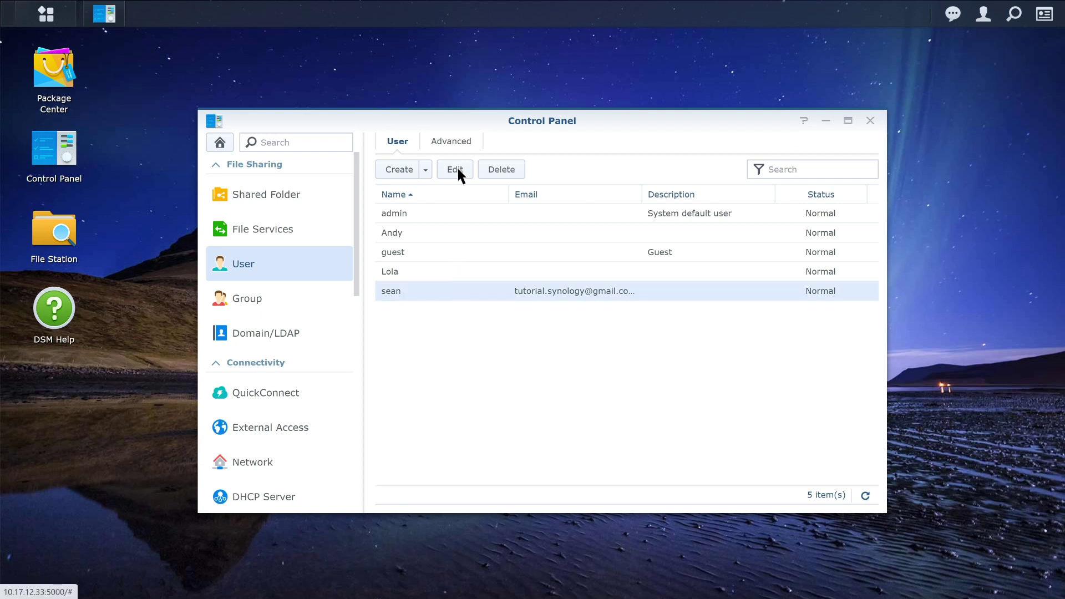
left_click(457, 170)
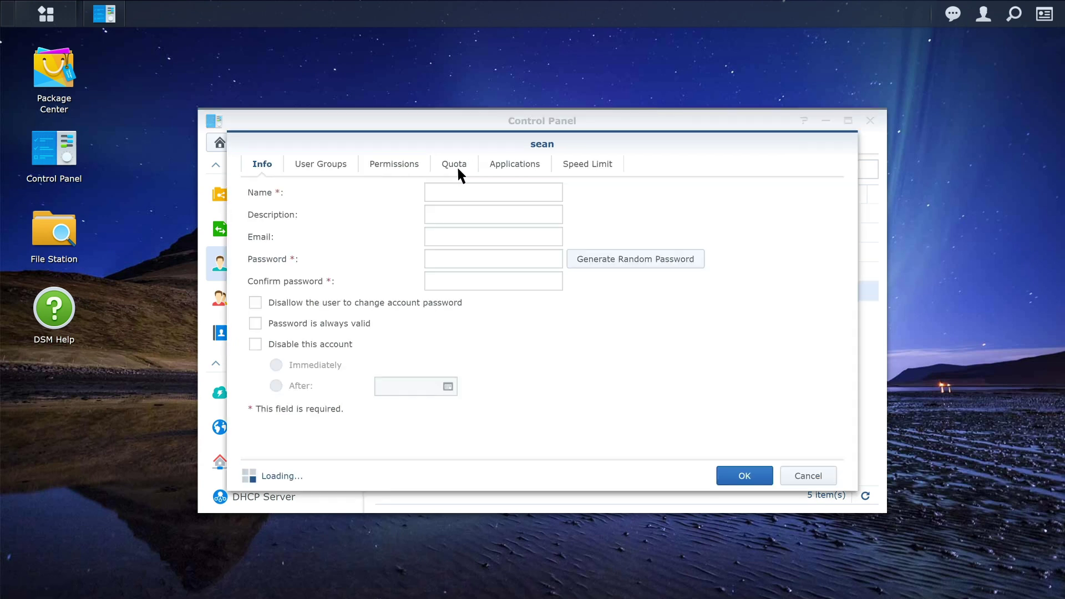
left_click(467, 260)
type("************")
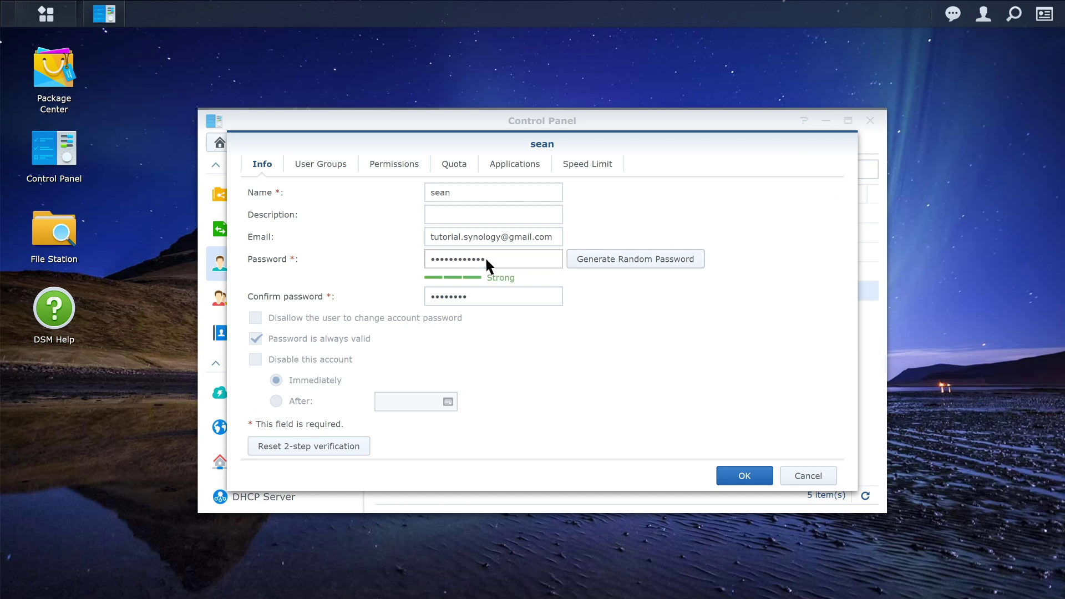
left_click(486, 297)
type("************")
left_click(754, 481)
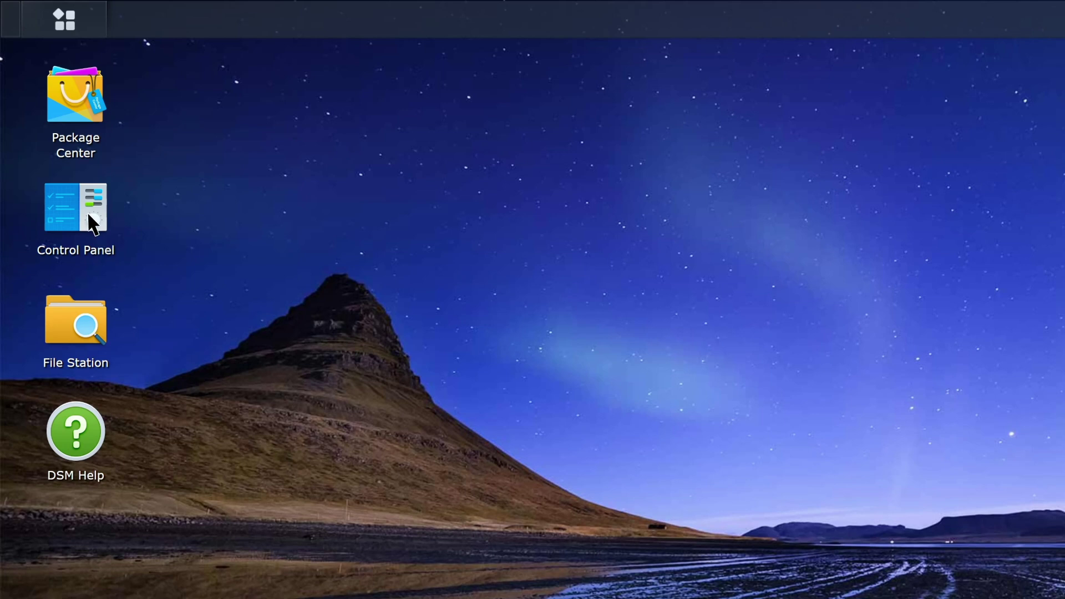
Delete 220.130.175.187 from the Security > Account Block List in Control Panel
left_click(89, 215)
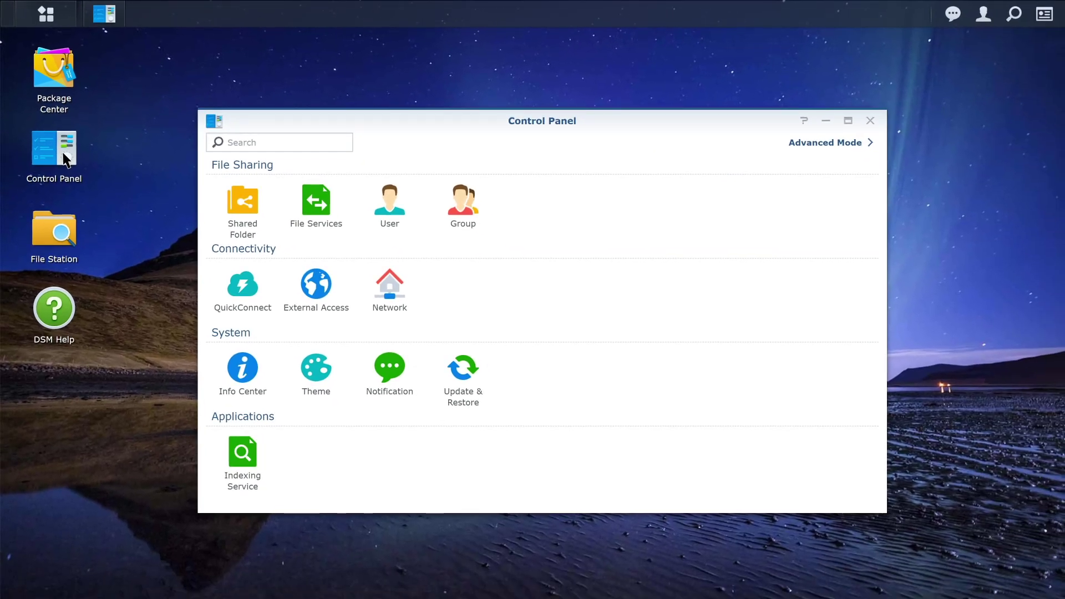
left_click(849, 143)
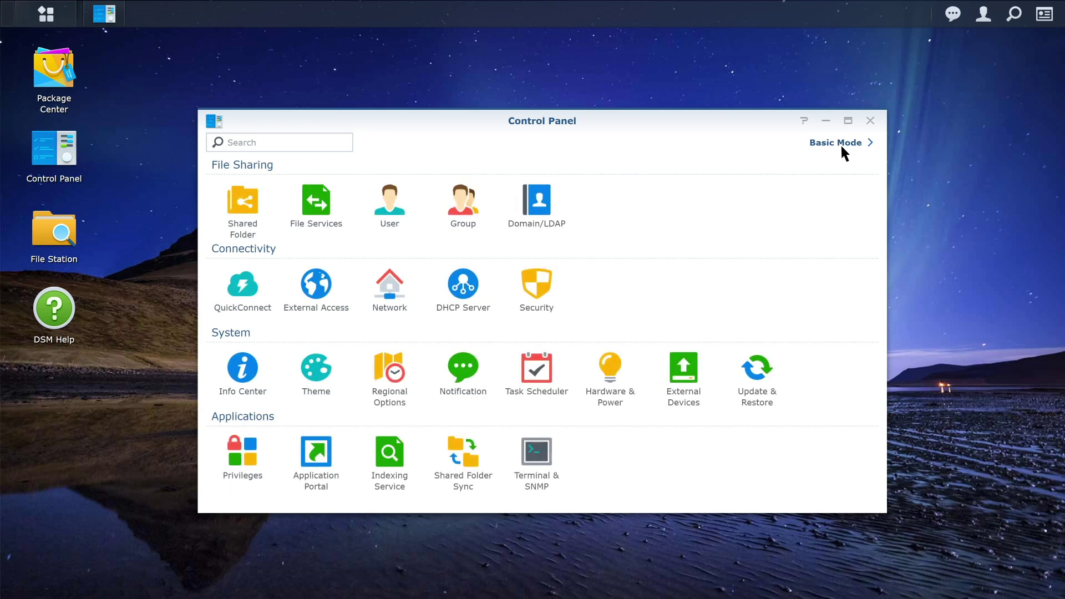
left_click(537, 288)
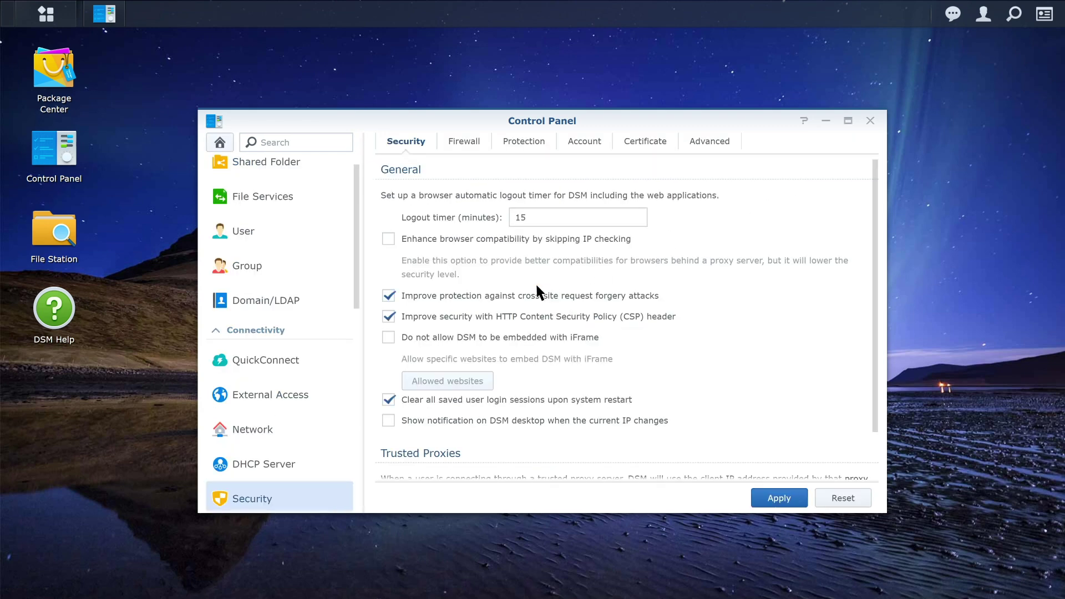
left_click(586, 148)
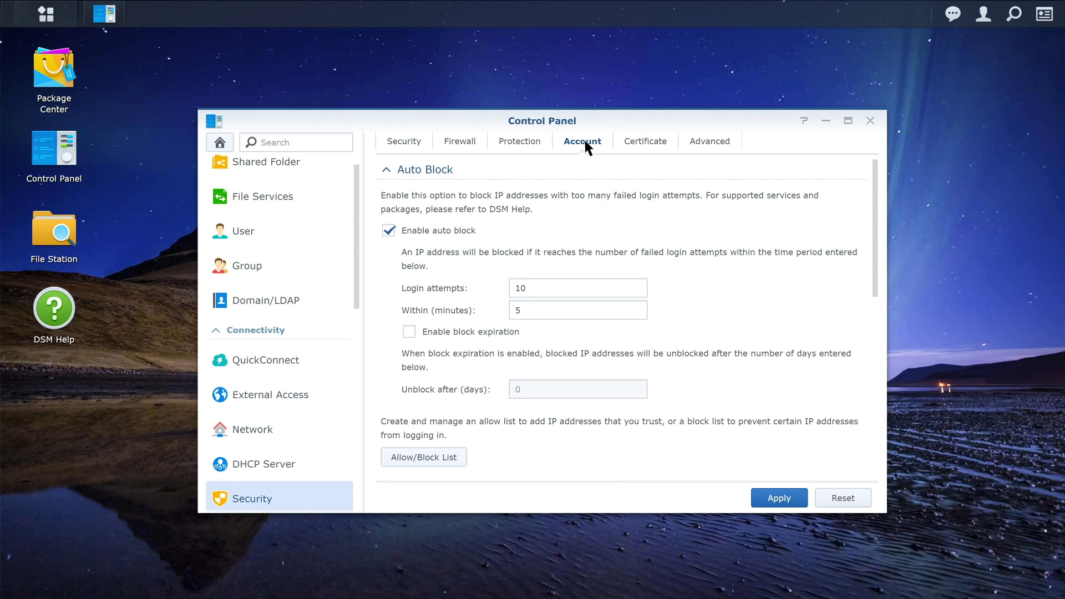
left_click(426, 456)
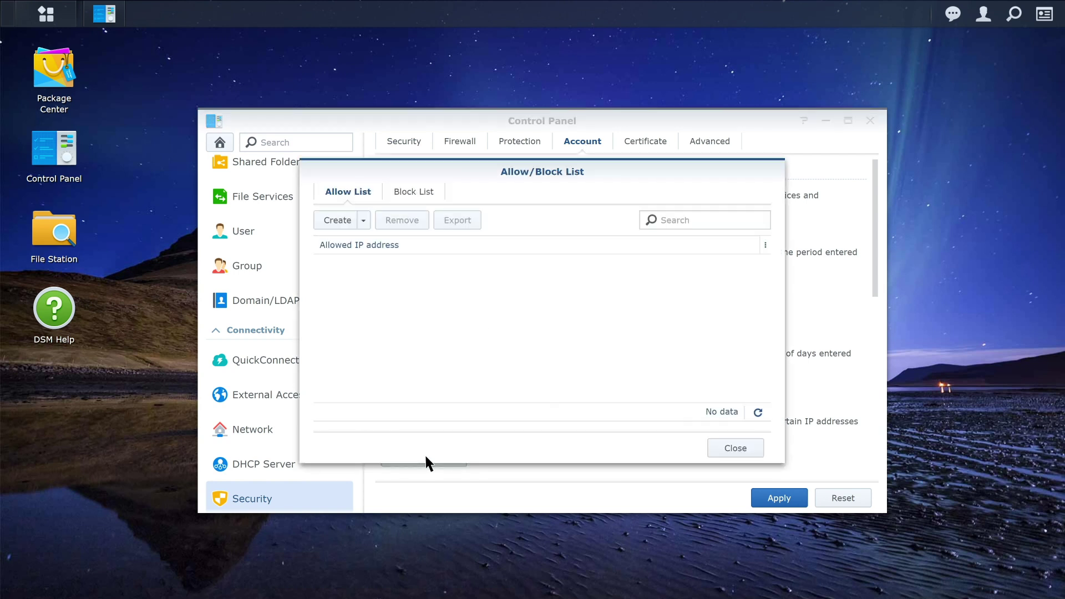
left_click(416, 192)
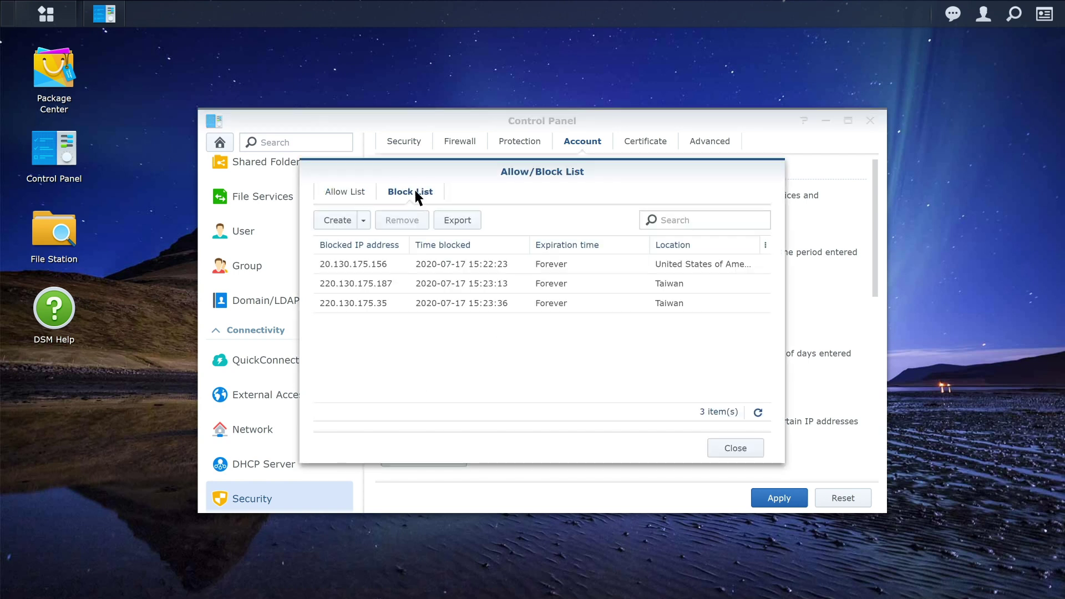
left_click(455, 279)
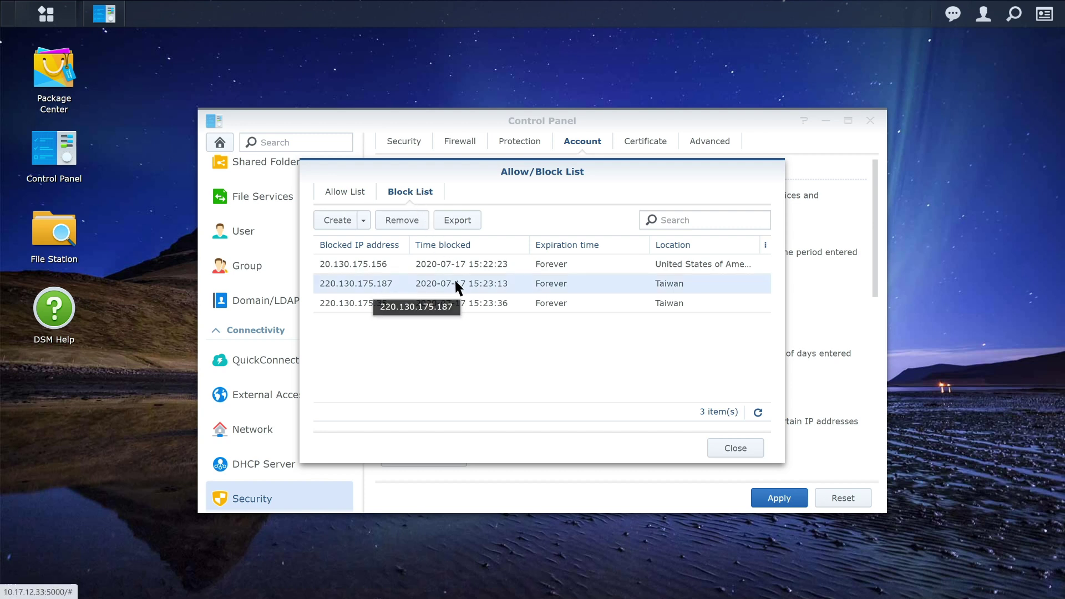
left_click(403, 219)
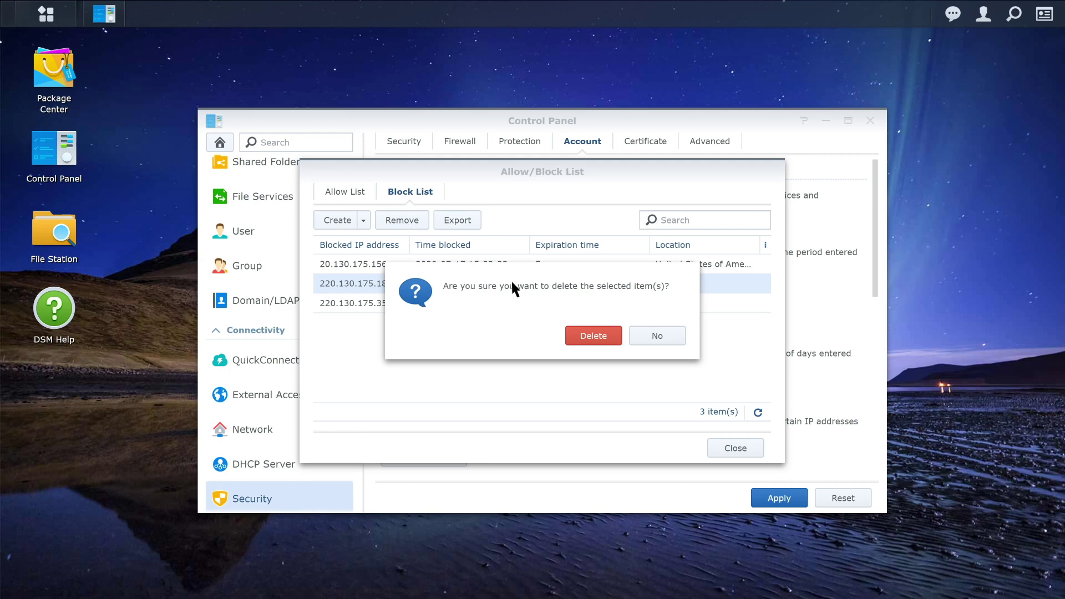
left_click(604, 333)
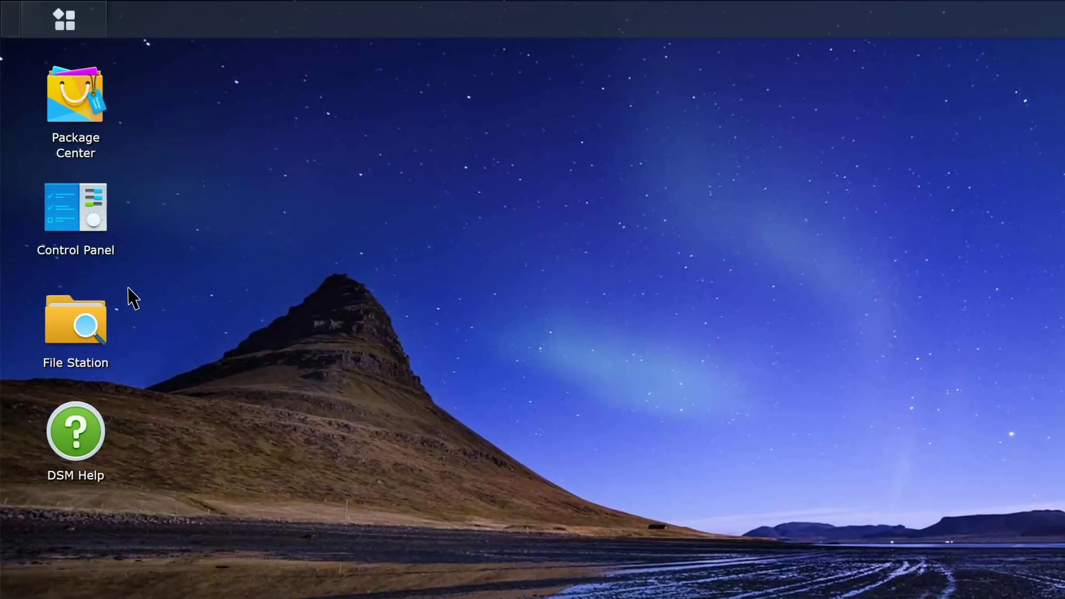
Reset 2-step verification in the bottom user's account settings and save the change
left_click(90, 221)
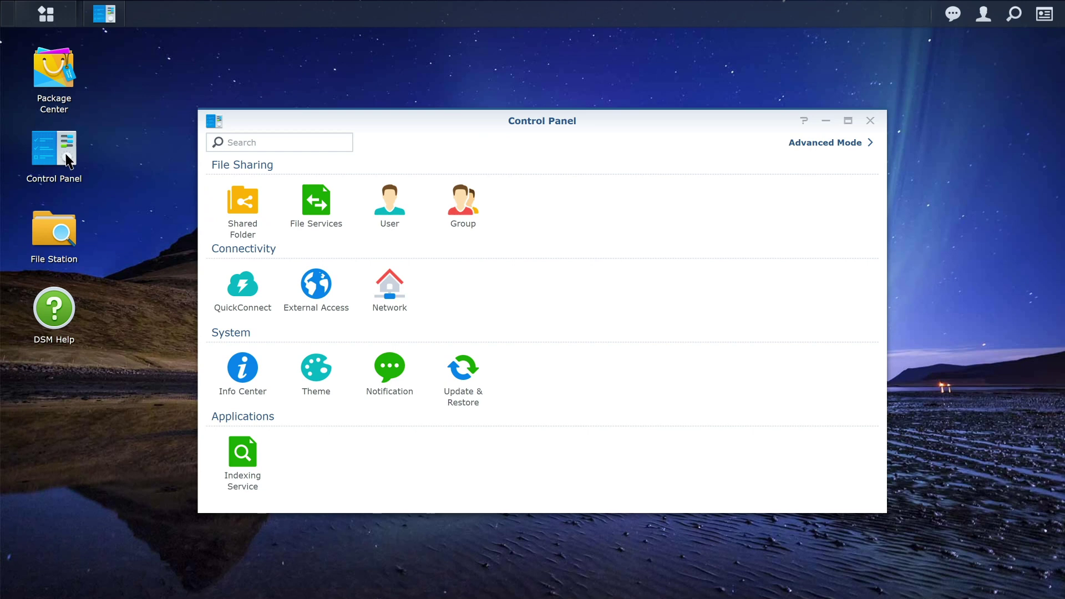
left_click(390, 206)
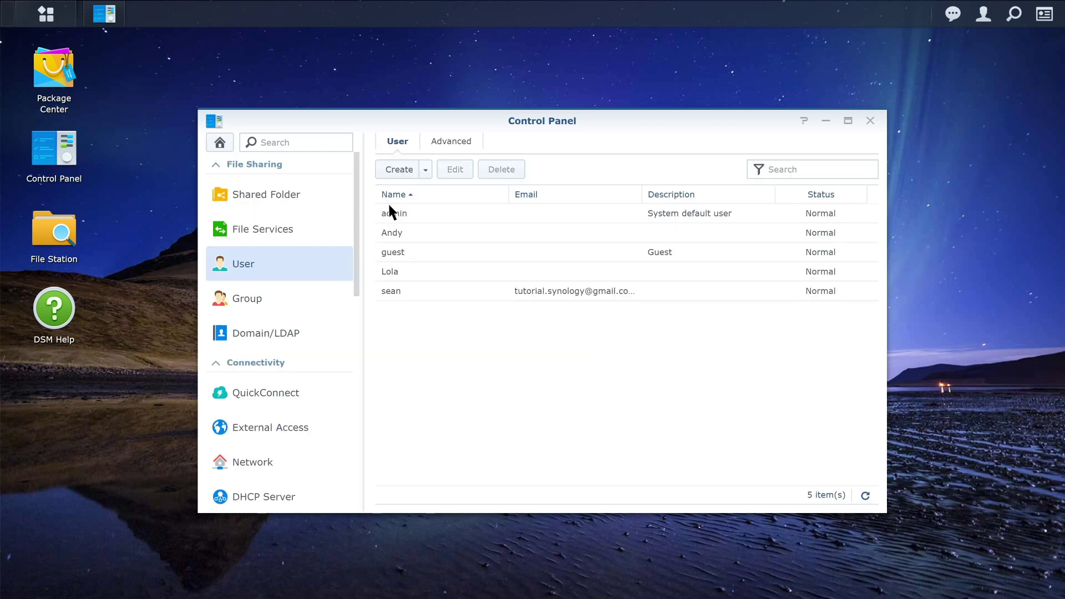
double_click(436, 288)
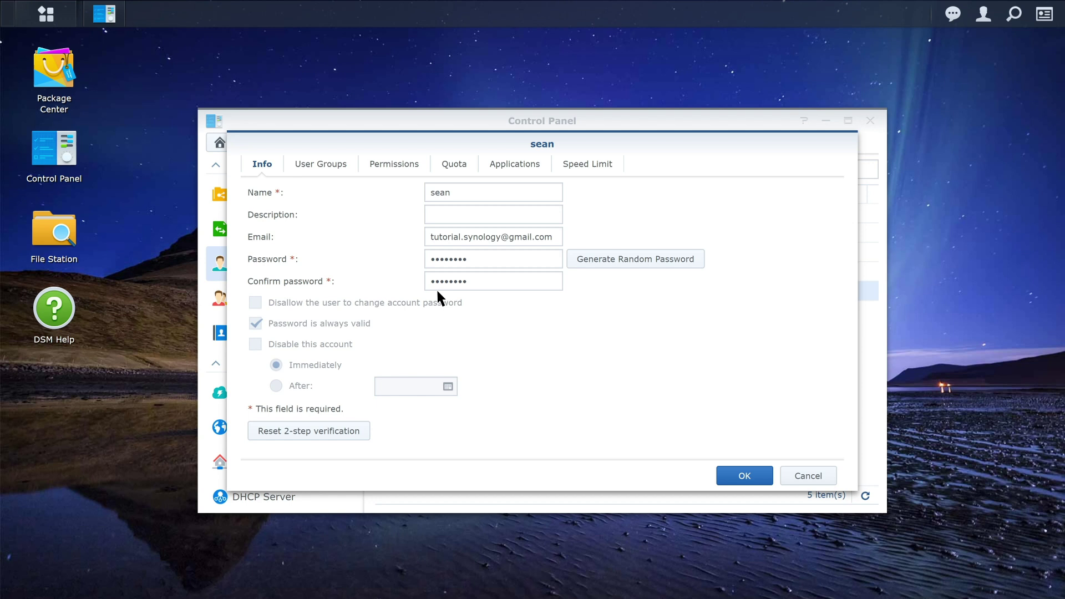
left_click(342, 437)
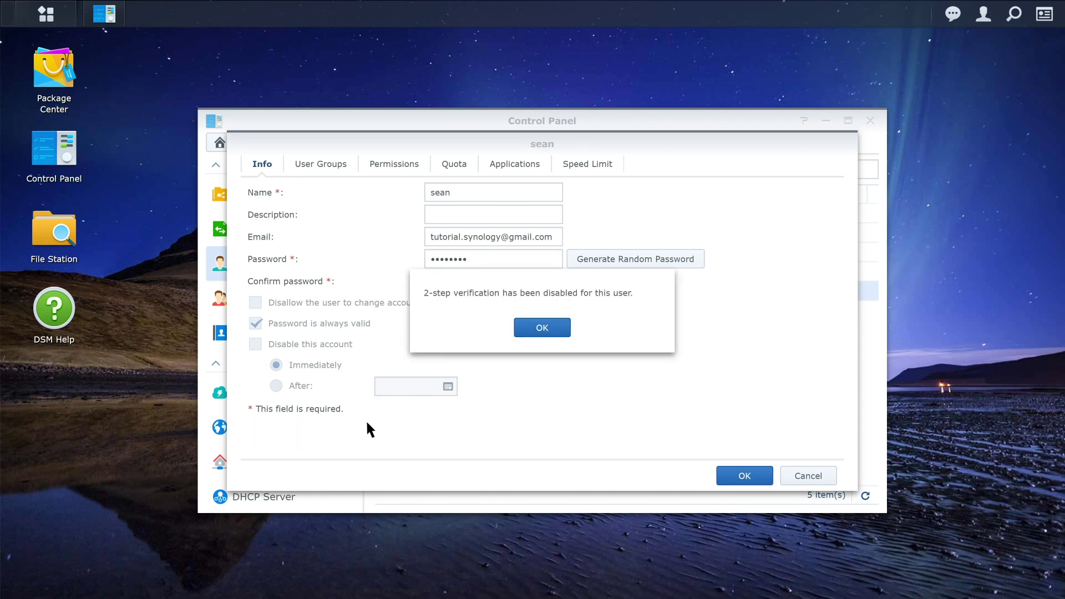
left_click(542, 328)
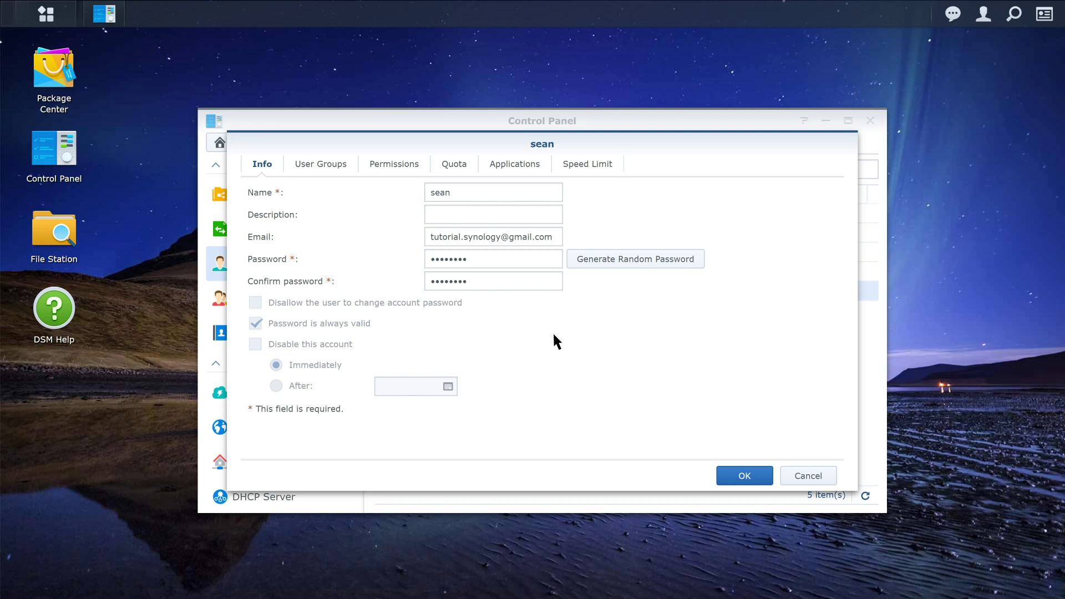
left_click(758, 477)
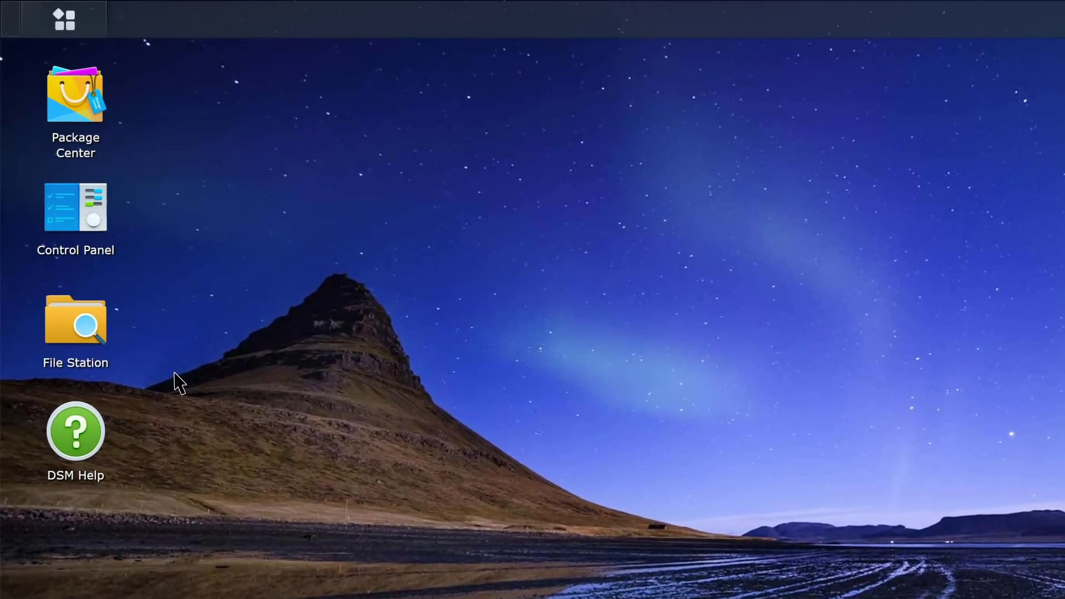
Tick Allow for the bottom user on the DSM application privilege and save
left_click(65, 159)
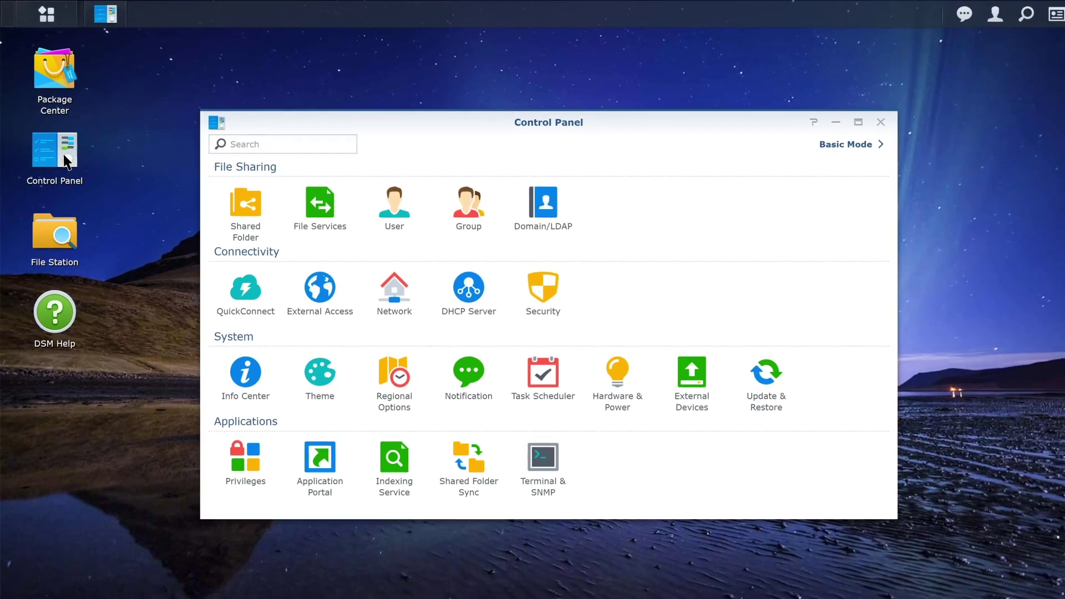
left_click(249, 456)
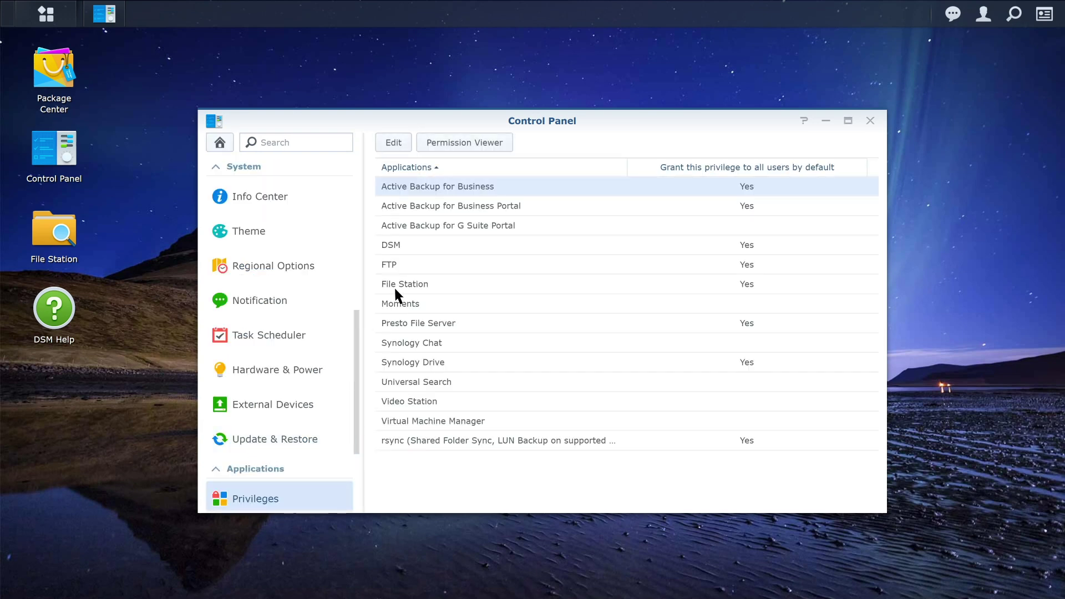
left_click(410, 245)
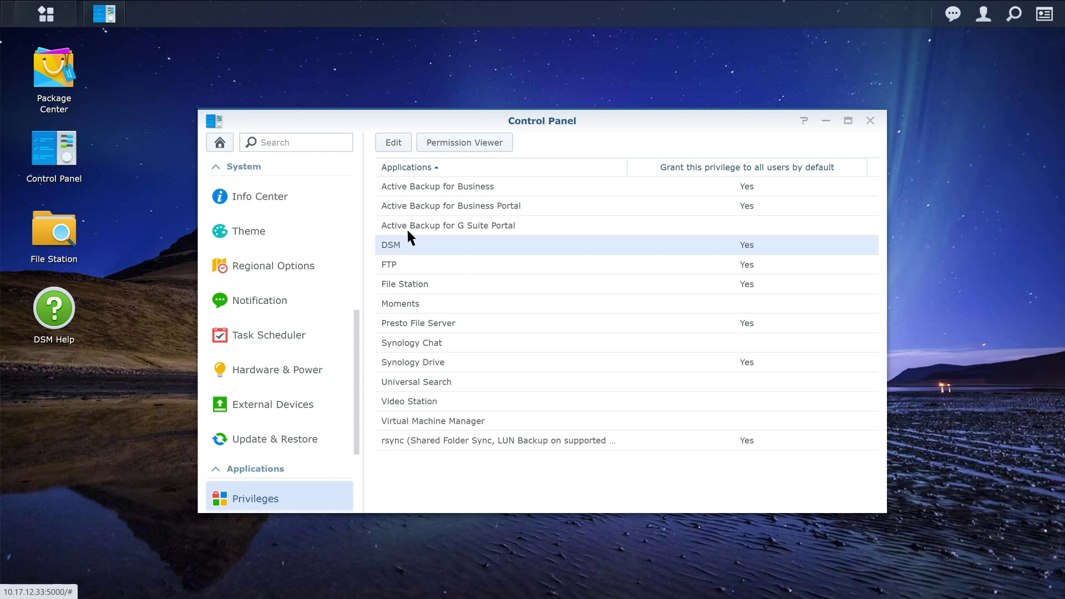
left_click(394, 143)
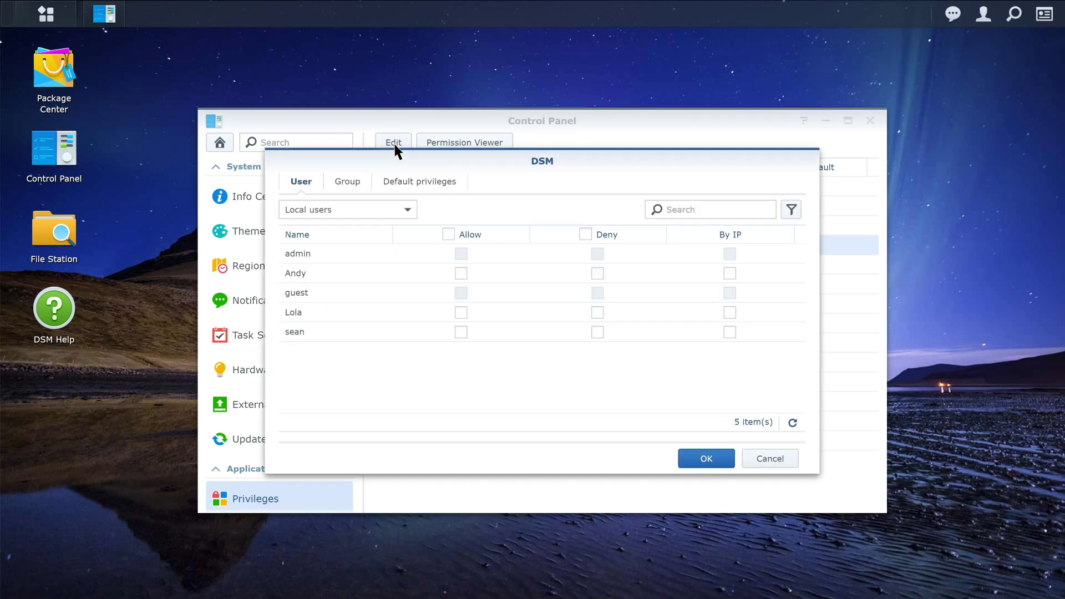
left_click(461, 331)
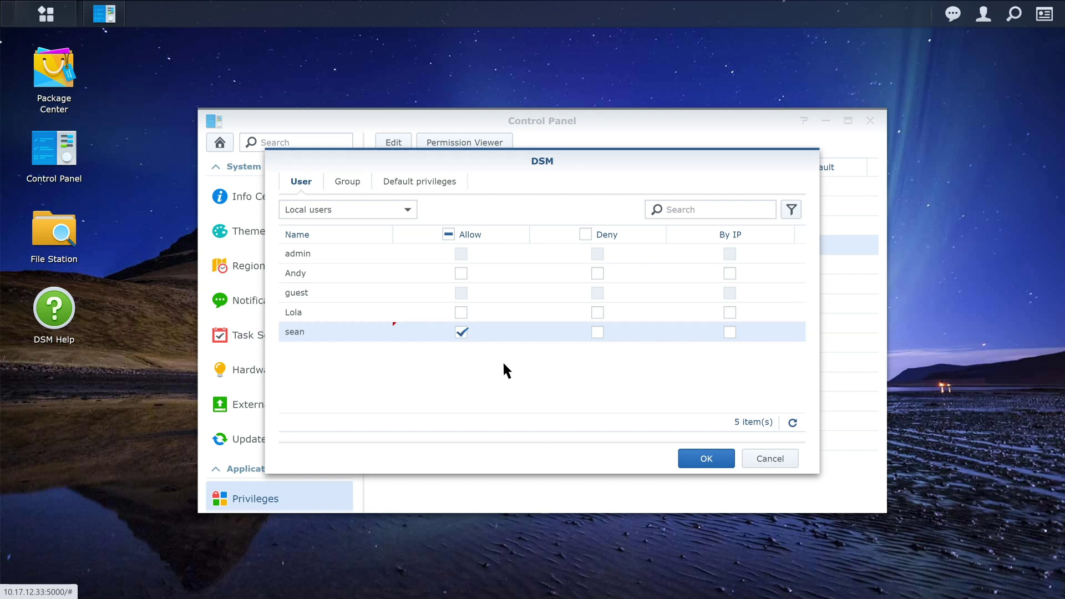
left_click(716, 458)
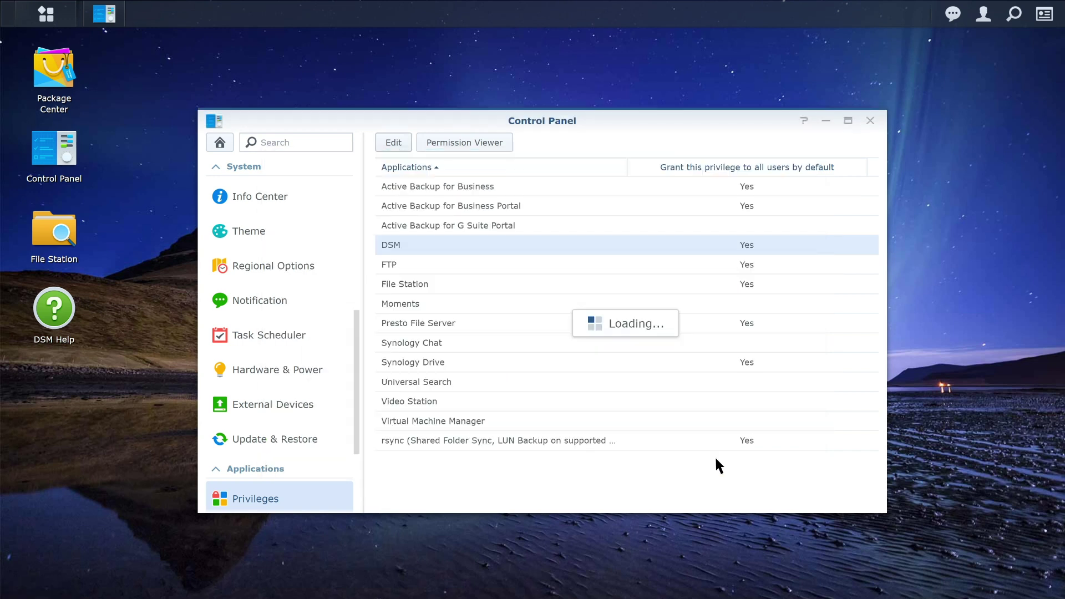